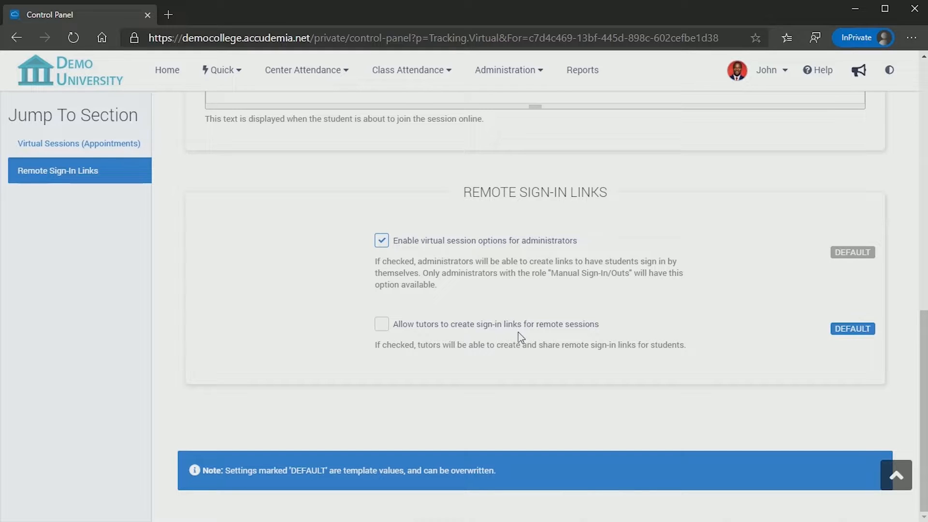
Scroll back to the top of the Virtual Sessions settings.
scroll(683, 300, "up", 10)
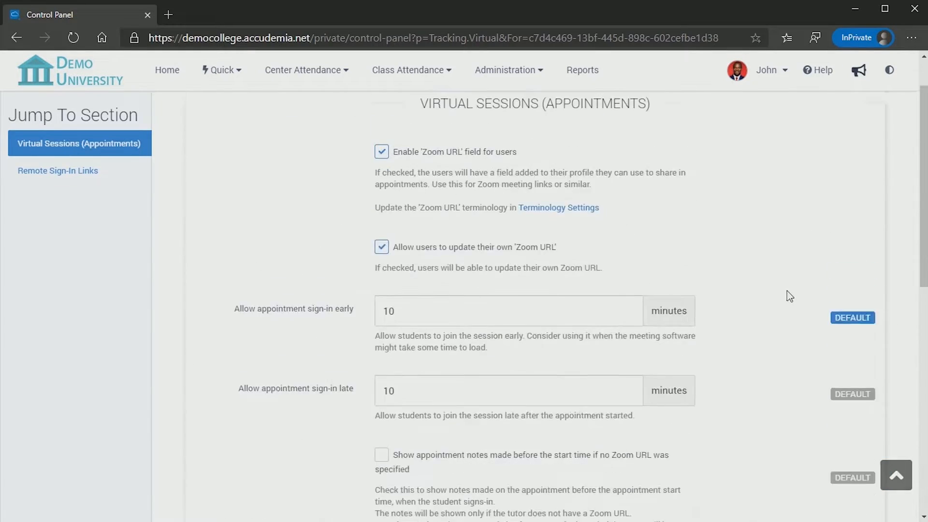
Save the virtual session settings and go to Center Attendance > Virtual Sign-In.
left_click(779, 127)
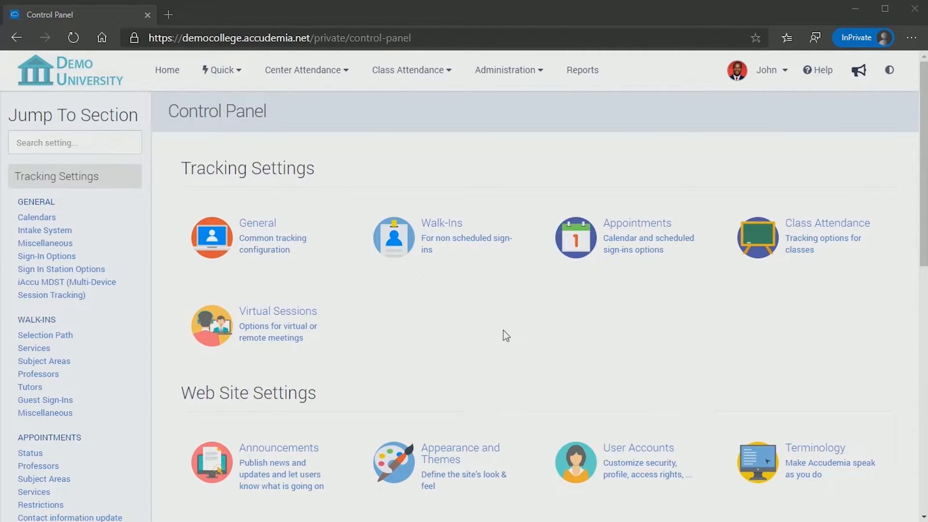
left_click(337, 76)
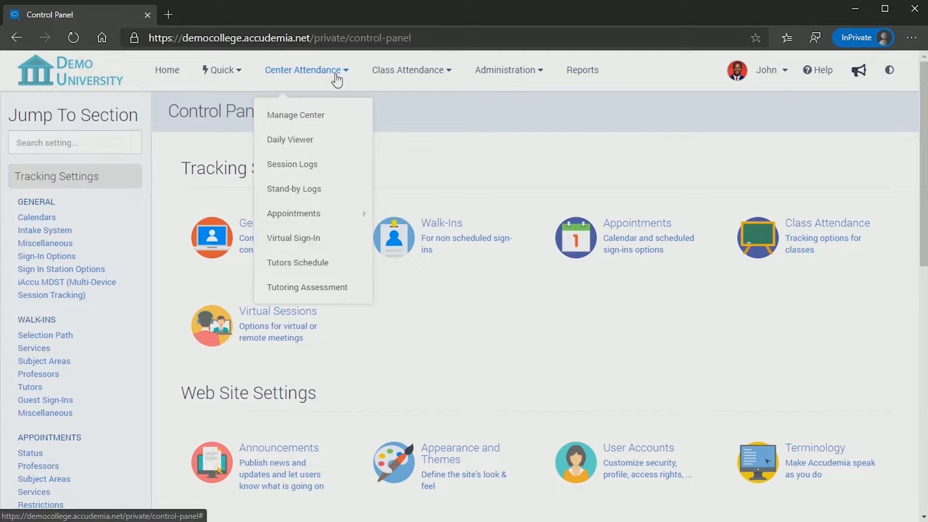
left_click(338, 244)
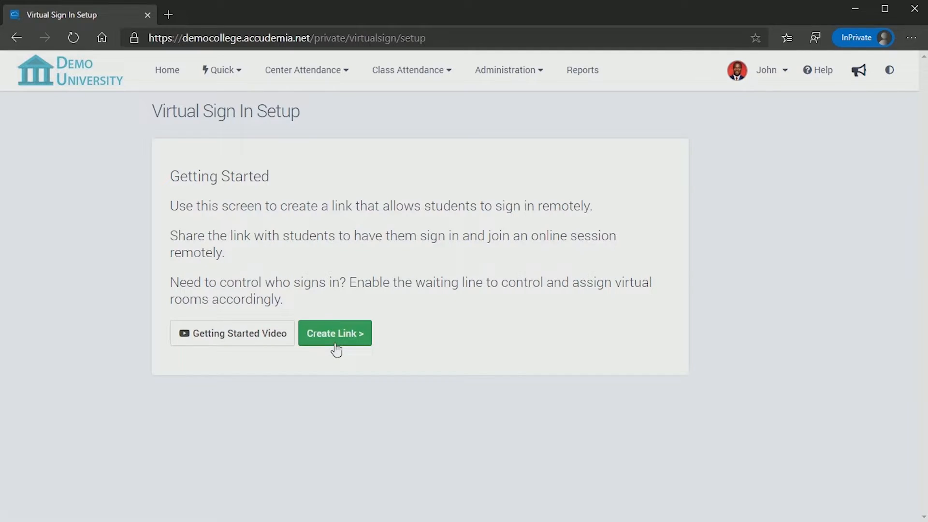
Start a new remote sign-in link for Math Center (Main Campus).
left_click(336, 348)
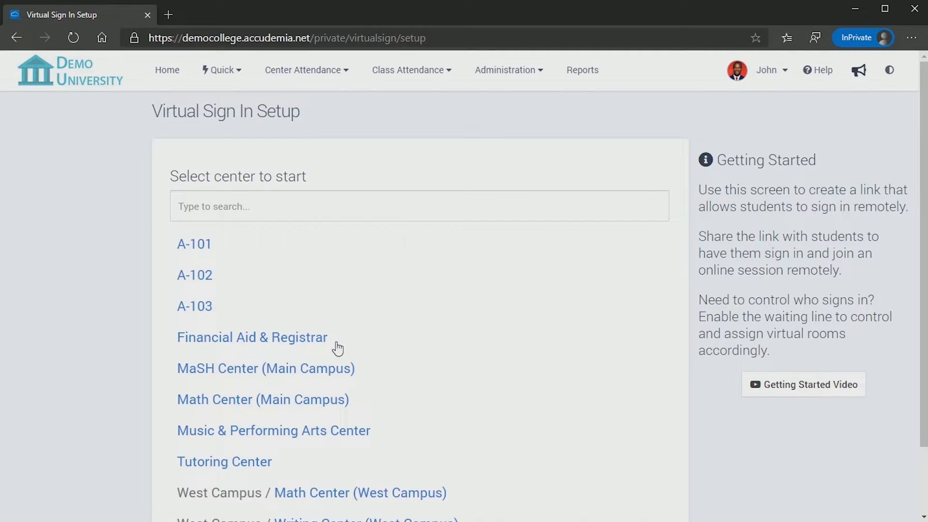
left_click(320, 199)
type("math")
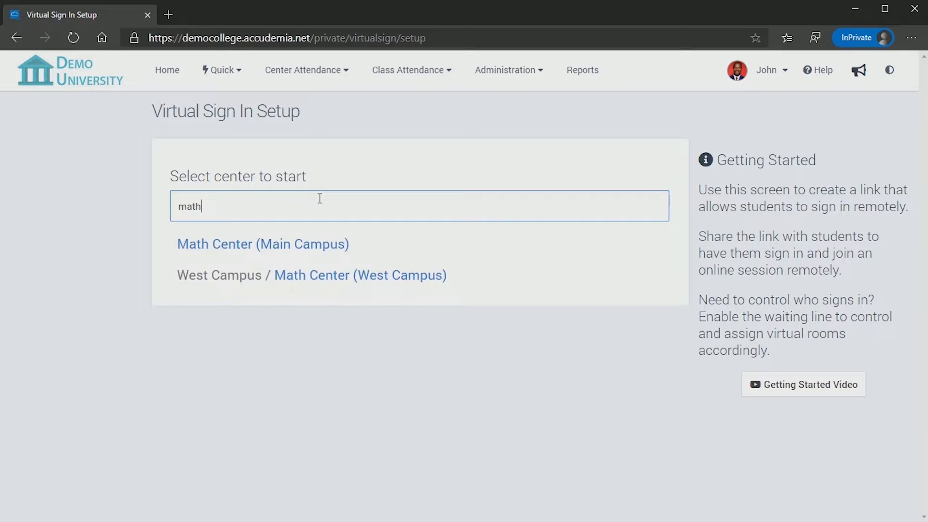
left_click(315, 245)
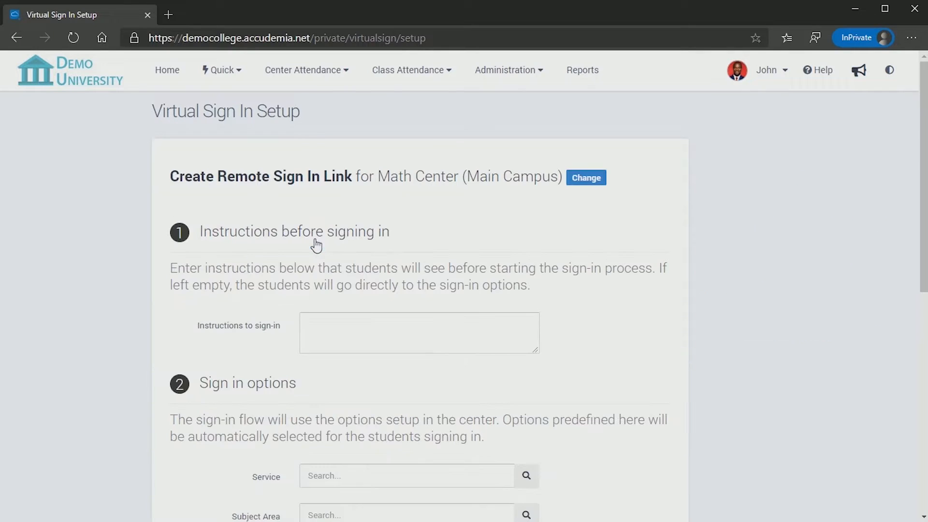
Write sign-in instructions starting 'Welcome to the Math Center!' and ending 'Thank you,'.
left_click(317, 322)
type("Welcome to the Math Center!")
key("Return")
key("Return")
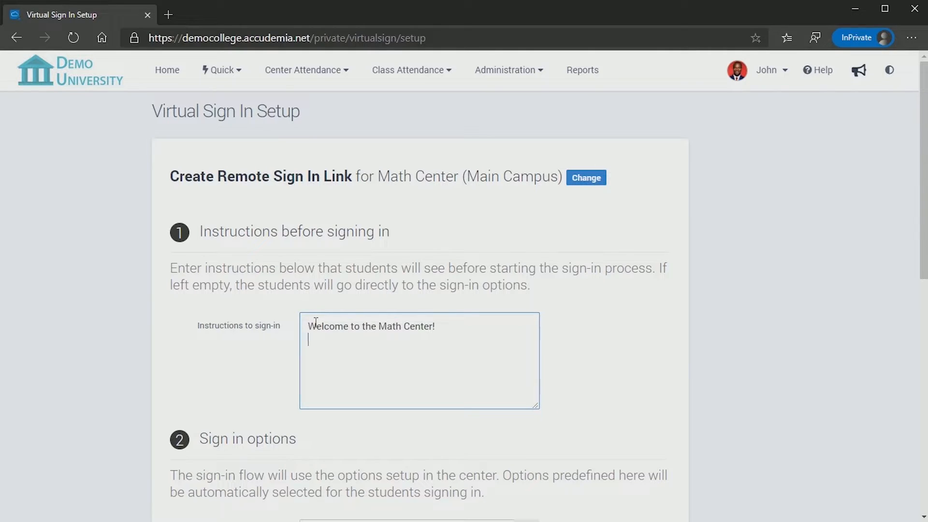
type("Click below to sign in. You will be asked to select the service you will need assistance with. When a staff member becomes available you will get a link to join the online session.")
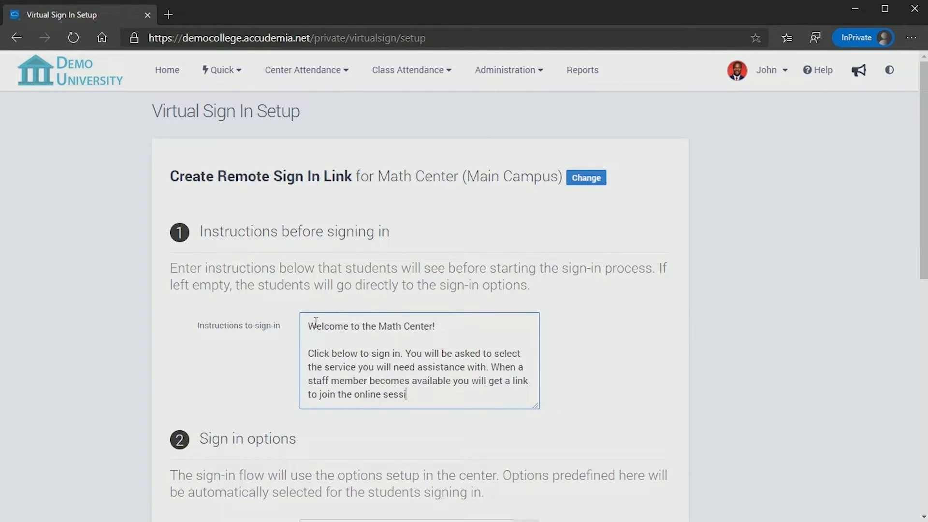
key("Return")
key("Return")
type("Thank you,")
key("Return")
Sign off the sign-in instructions with 'The Math Center Staff'.
type("The Math Center Staff")
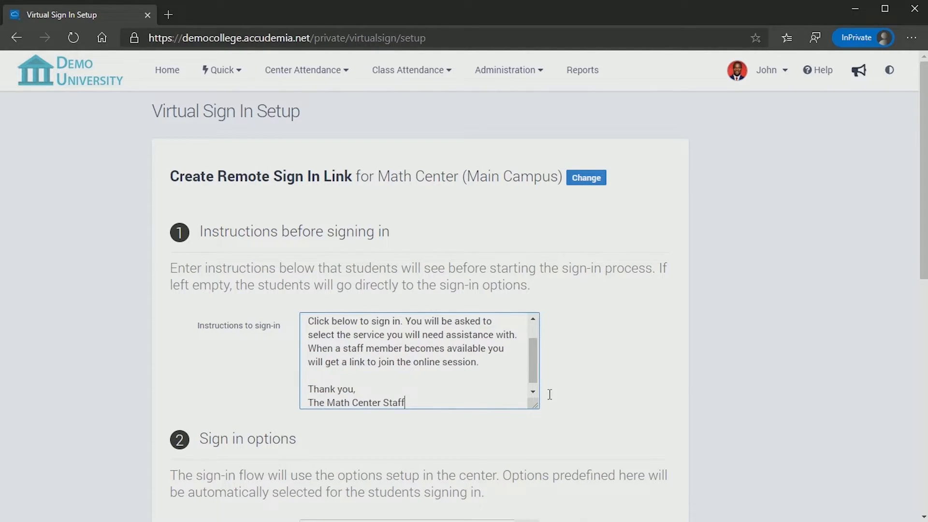
scroll(574, 409, "down", 4)
scroll(572, 405, "down", 3)
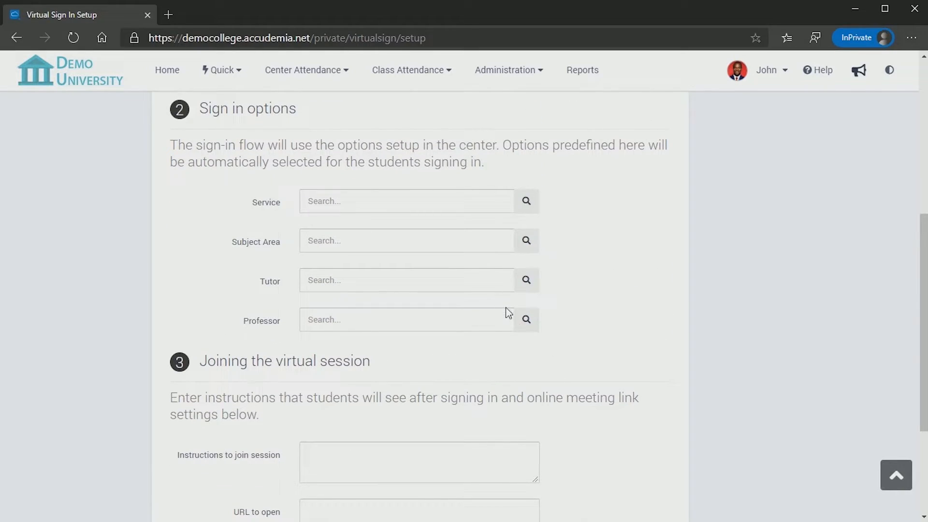
scroll(504, 387, "down", 3)
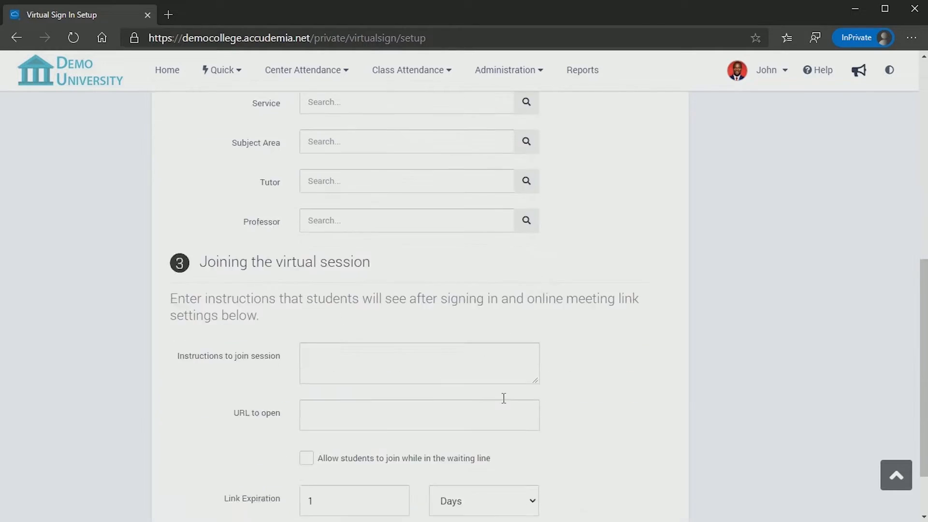
left_click(496, 288)
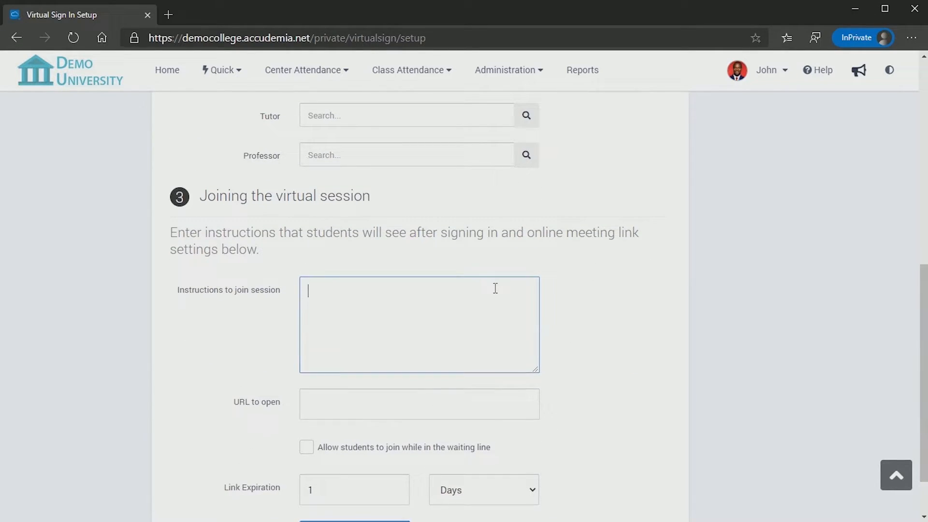
type("A staff member is ready to help you!")
key("Return")
key("Return")
type("Please click on the button below to join the session:")
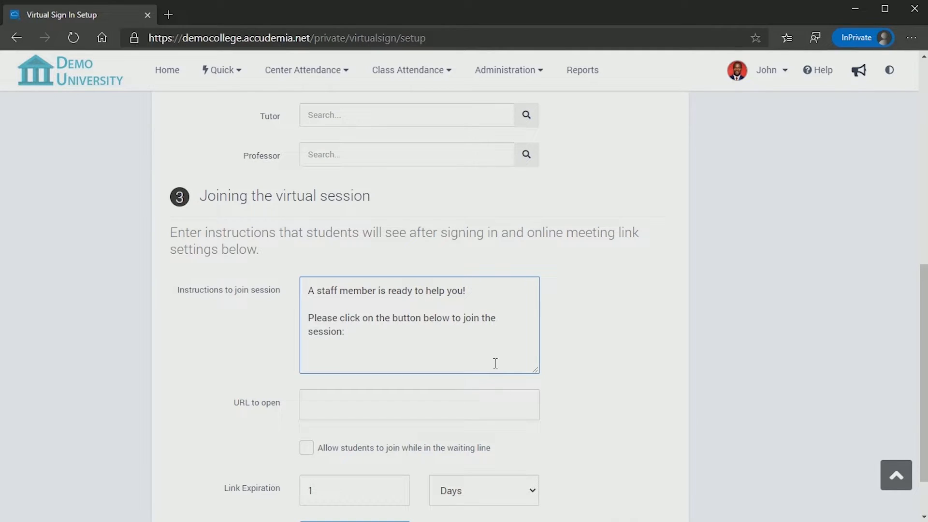
left_click(495, 400)
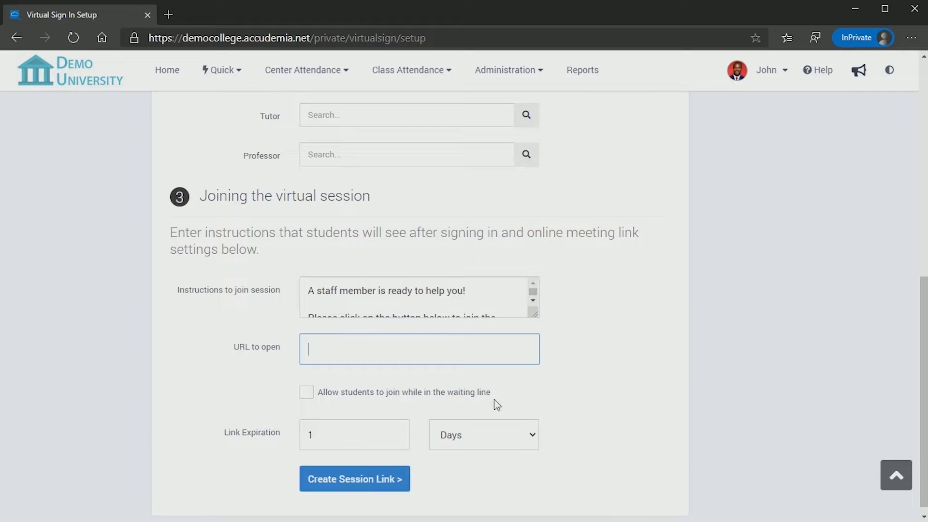
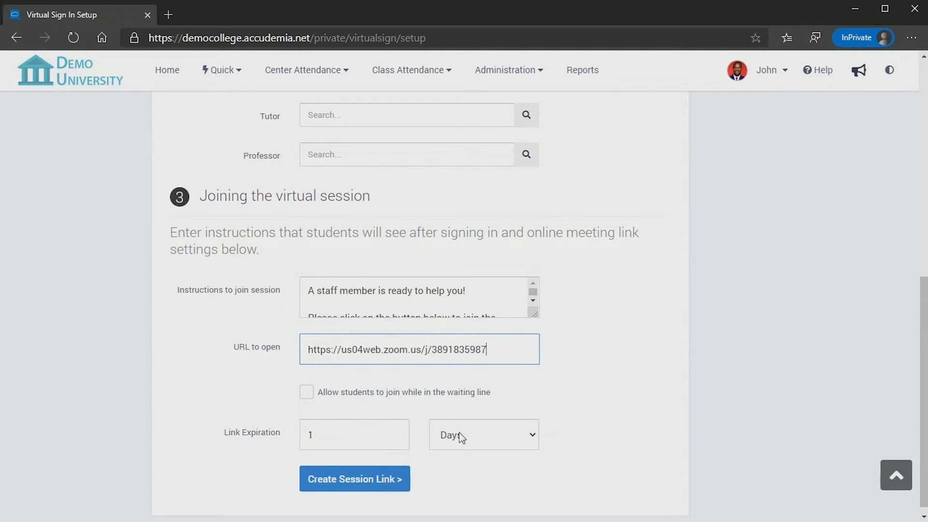
Generate the Math Center session link and copy it.
left_click(376, 489)
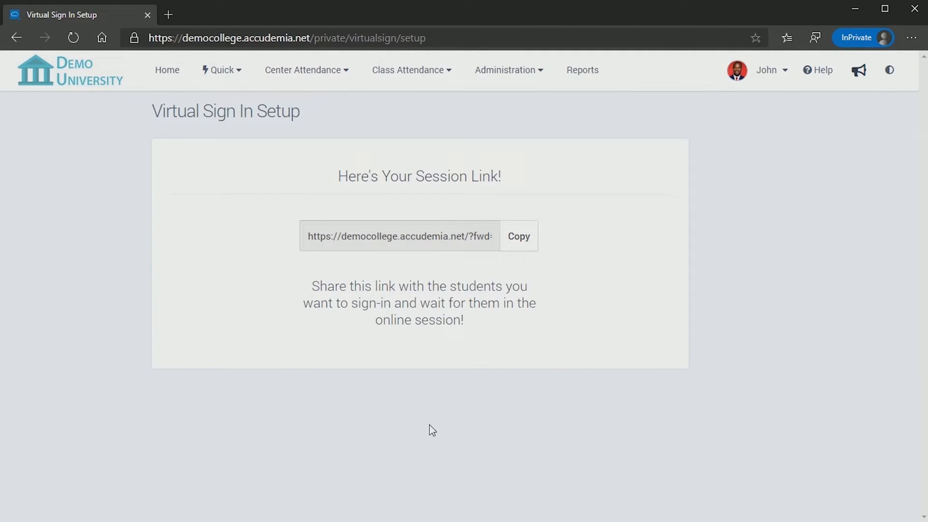
left_click(519, 251)
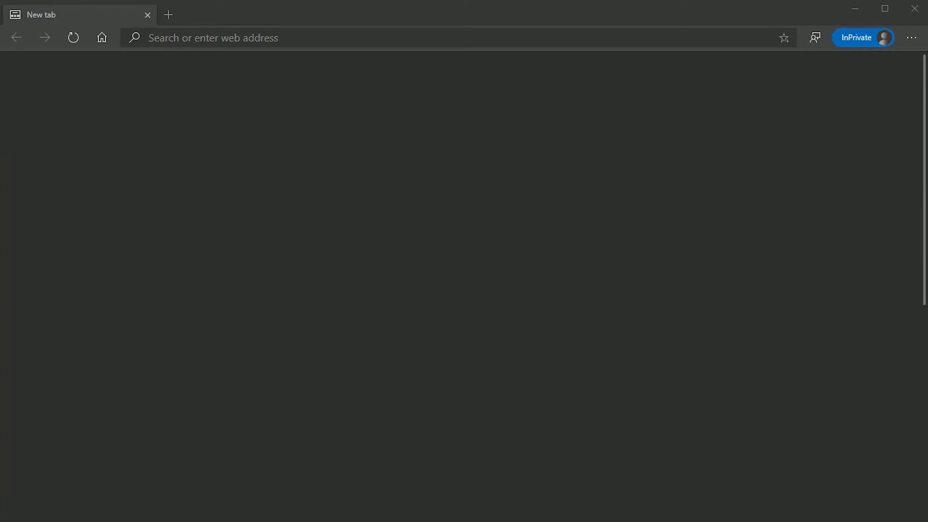
Open the copied session link and log in with the student's User ID and password.
left_click(569, 38)
key("ctrl+v")
key("Return")
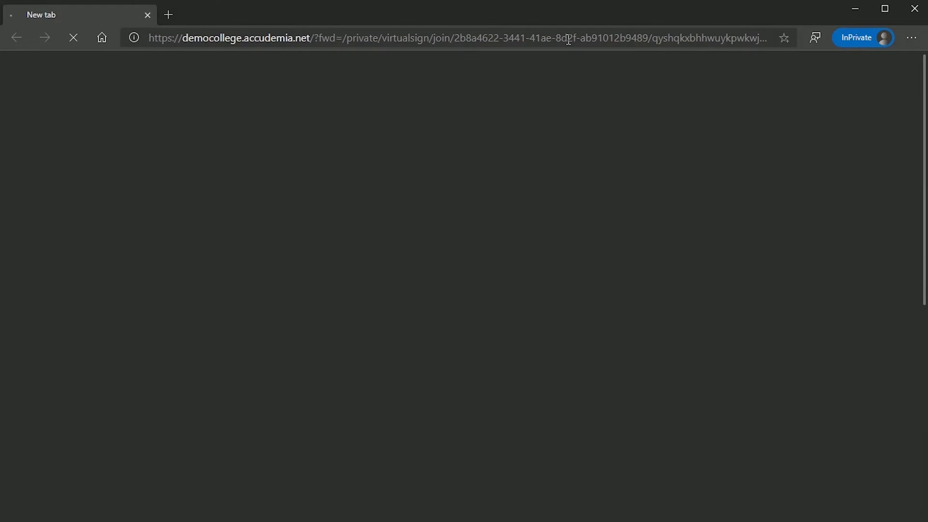
type("009011881")
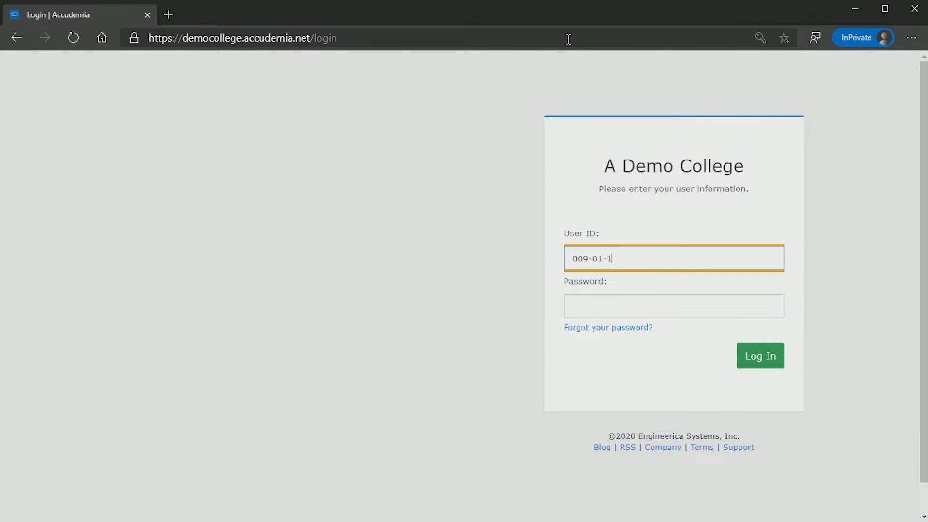
key("Tab")
type("******")
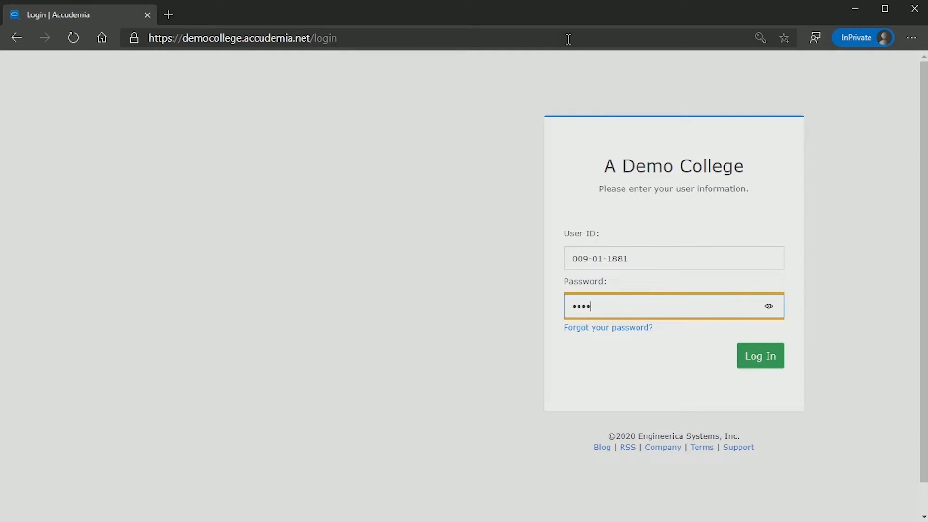
type("****")
key("Return")
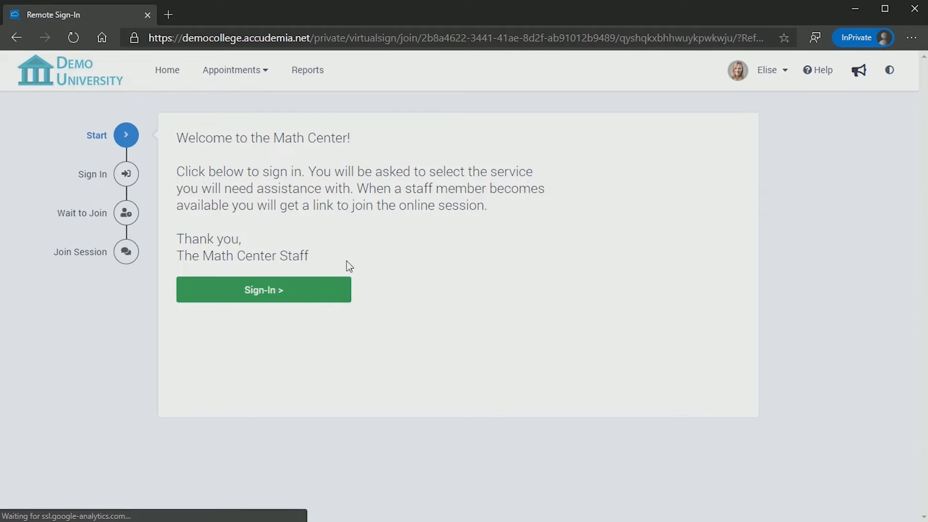
Sign in for Tutoring in ACCT-3310 Cost Accounting with the first tutor, allowing the professor report.
left_click(322, 296)
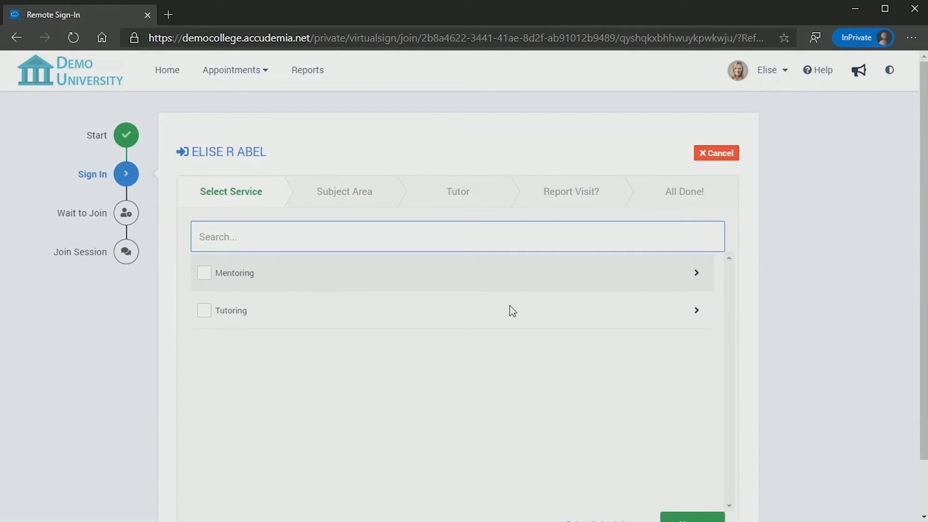
left_click(700, 320)
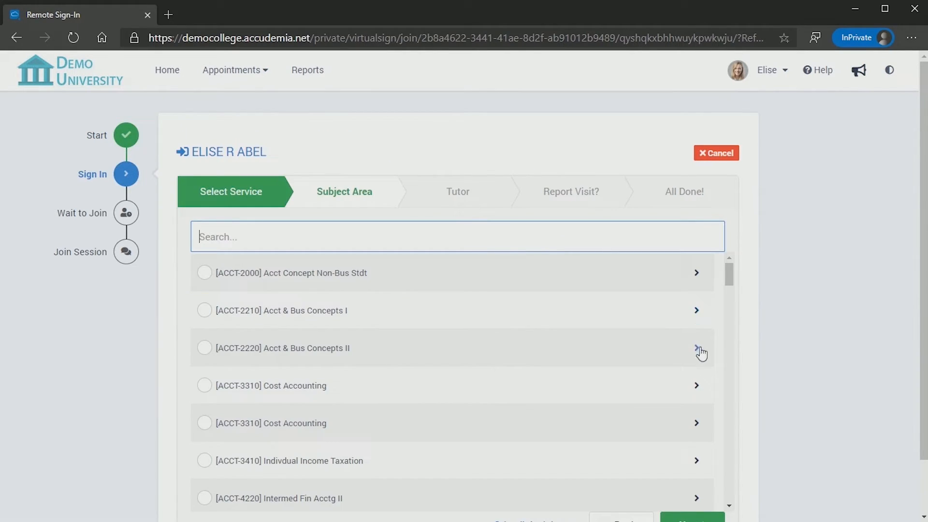
left_click(699, 387)
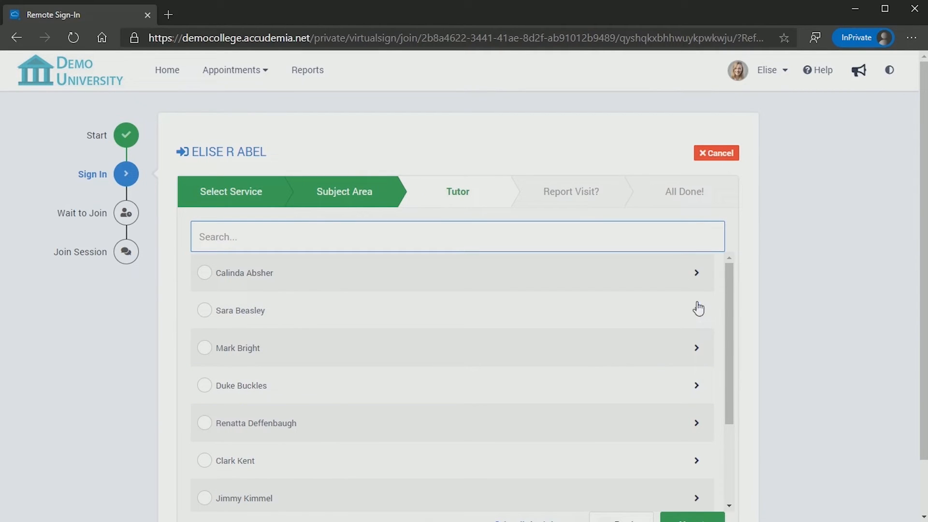
left_click(699, 276)
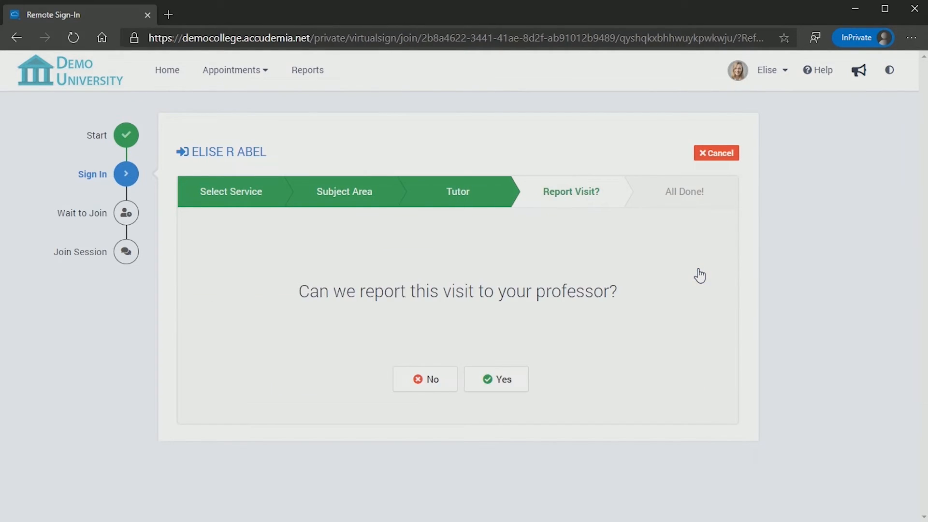
left_click(522, 378)
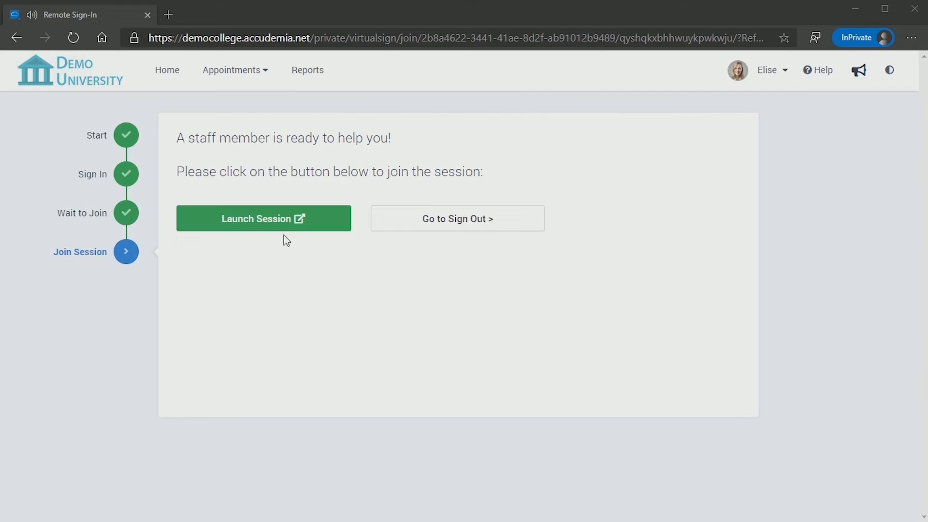
Launch the online session, then sign the student out.
left_click(277, 229)
left_click(466, 235)
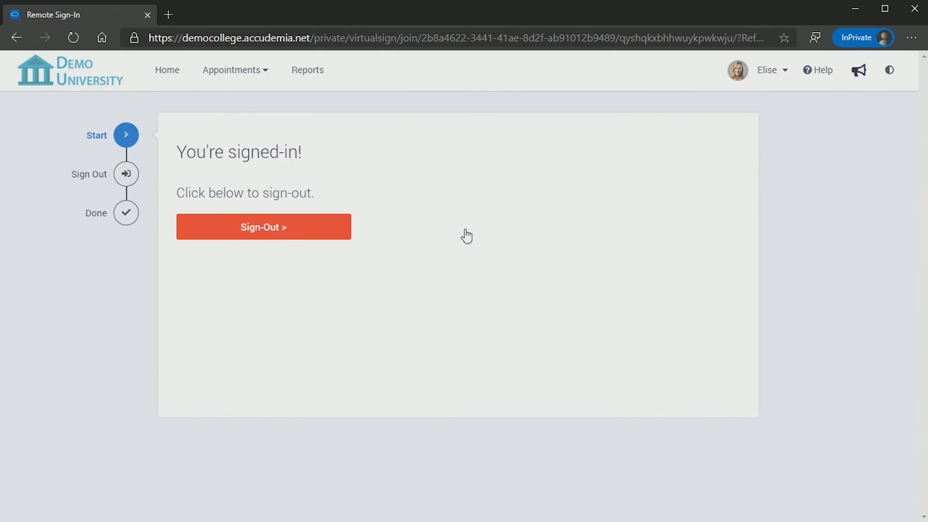
left_click(297, 235)
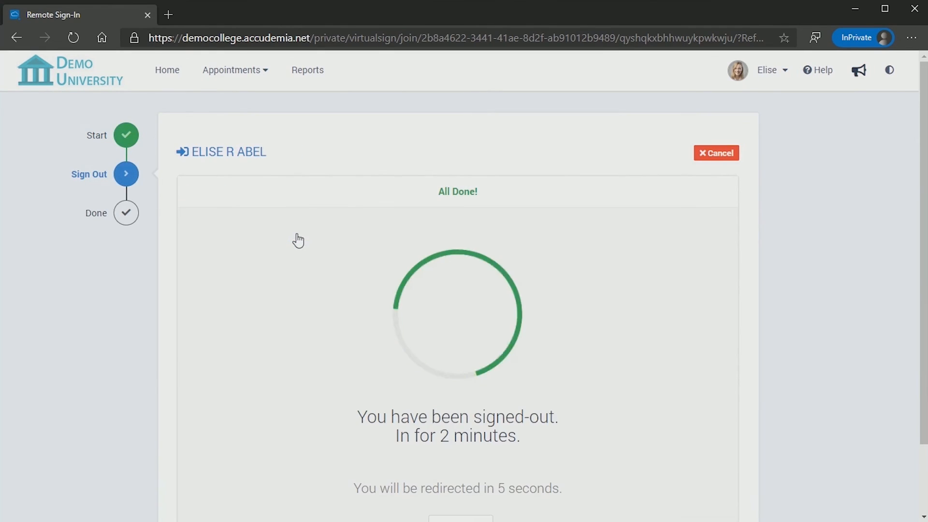